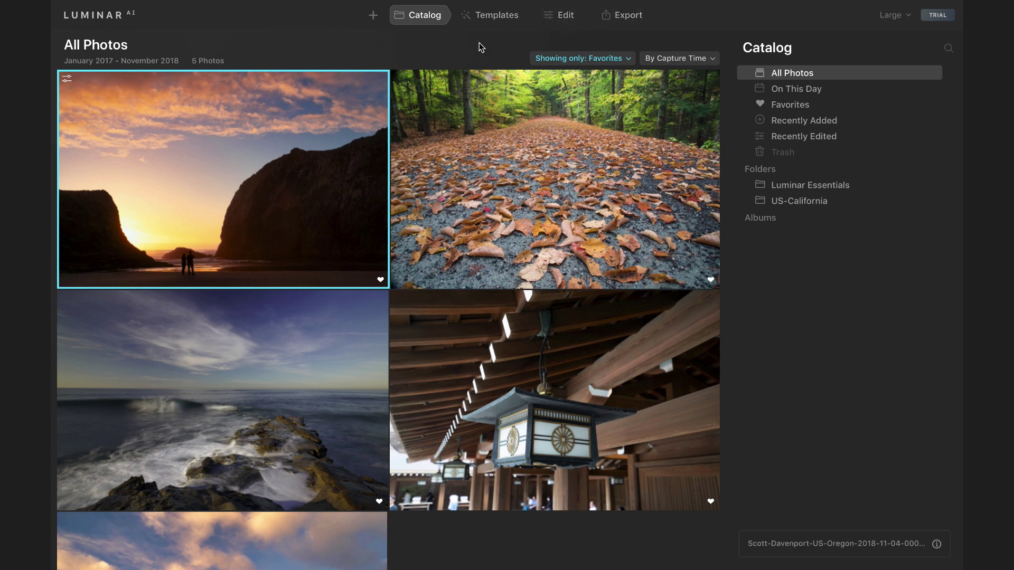
- Select the lantern photo and browse the Nature, Objects and People templates suggested for it
{"action": "left_click", "coordinate": [484, 308]}
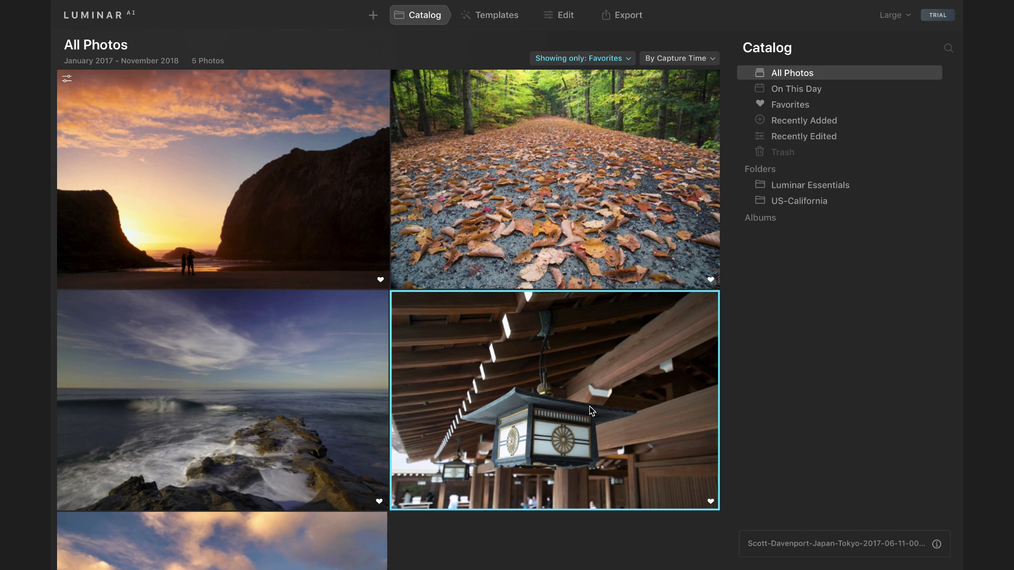
{"action": "left_click", "coordinate": [502, 20]}
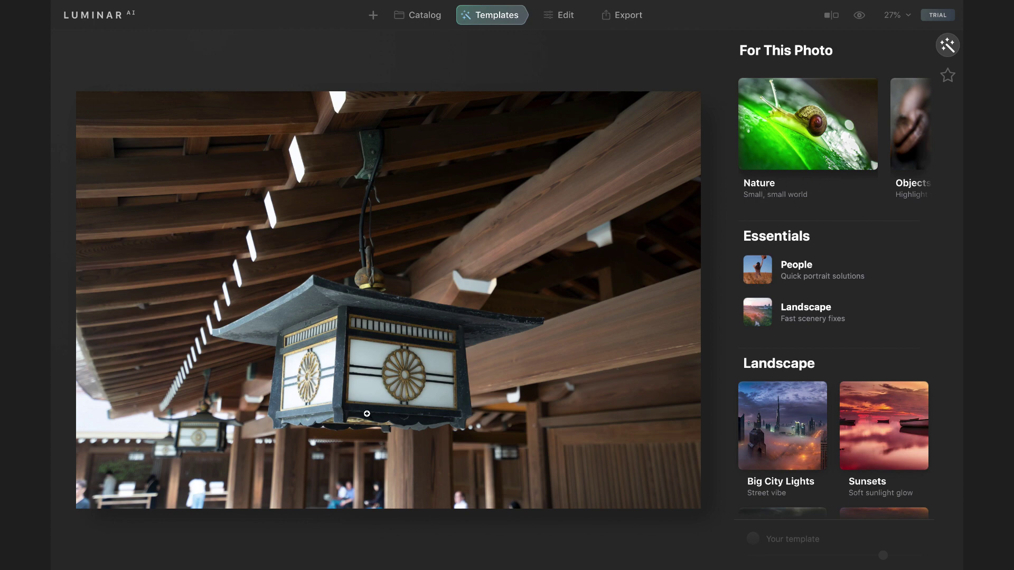
{"action": "scroll", "coordinate": [846, 149], "scroll_direction": "right", "scroll_amount": 5}
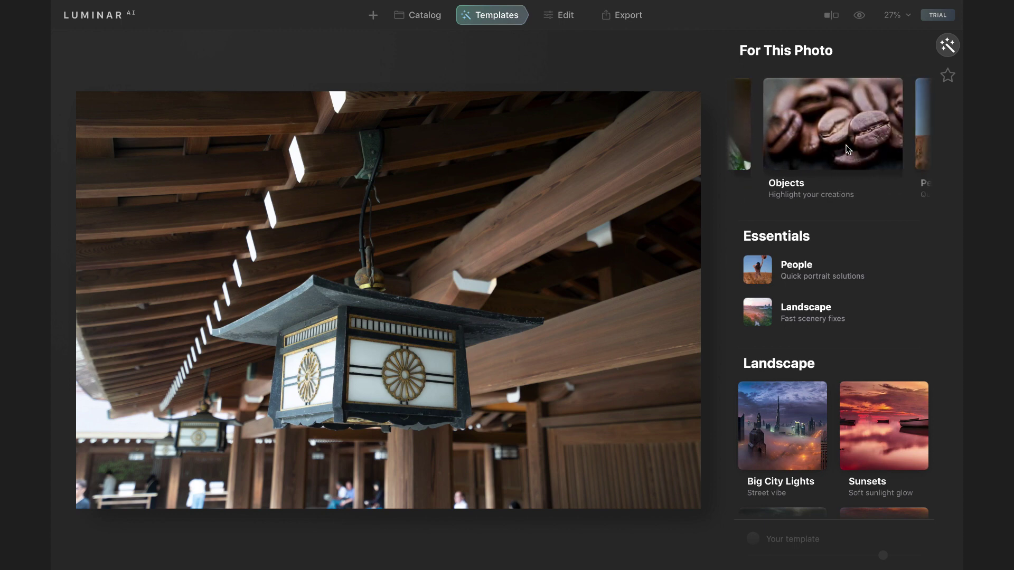
{"action": "scroll", "coordinate": [846, 149], "scroll_direction": "right", "scroll_amount": 4}
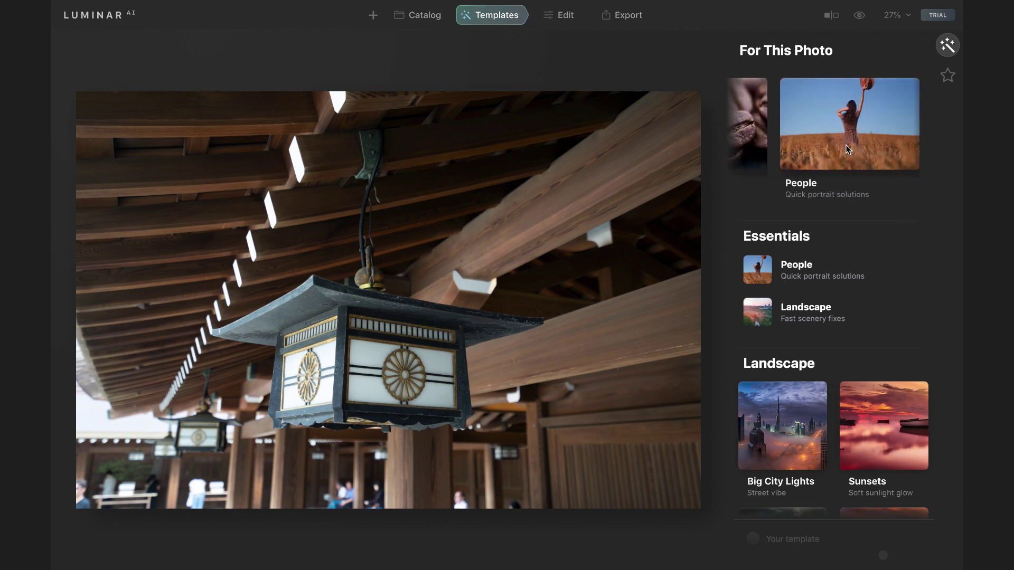
{"action": "scroll", "coordinate": [846, 149], "scroll_direction": "left", "scroll_amount": 5}
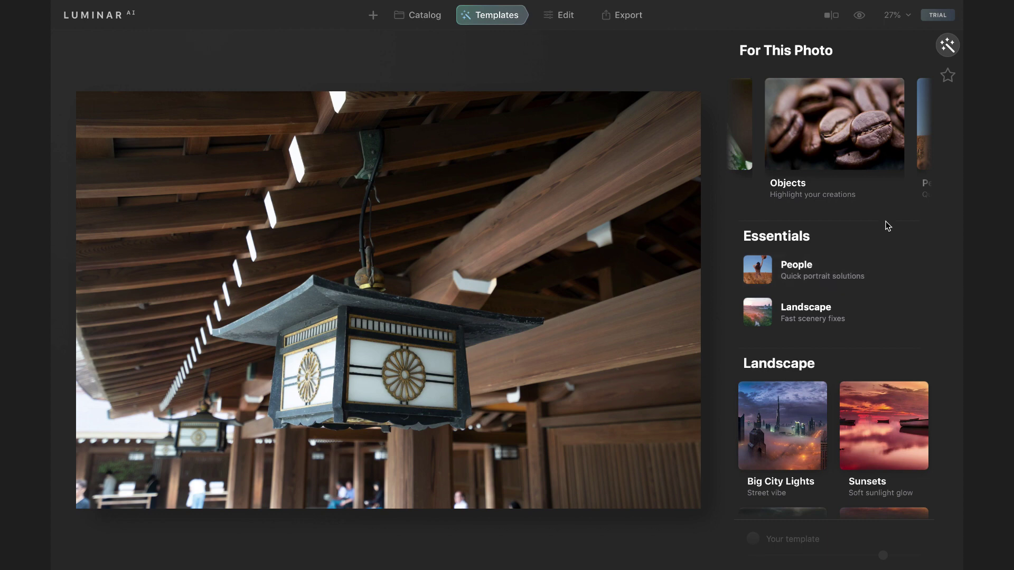
- Apply the Noir Objects template after comparing Surface Tension, reducing its strength to about 55%
{"action": "left_click", "coordinate": [820, 133]}
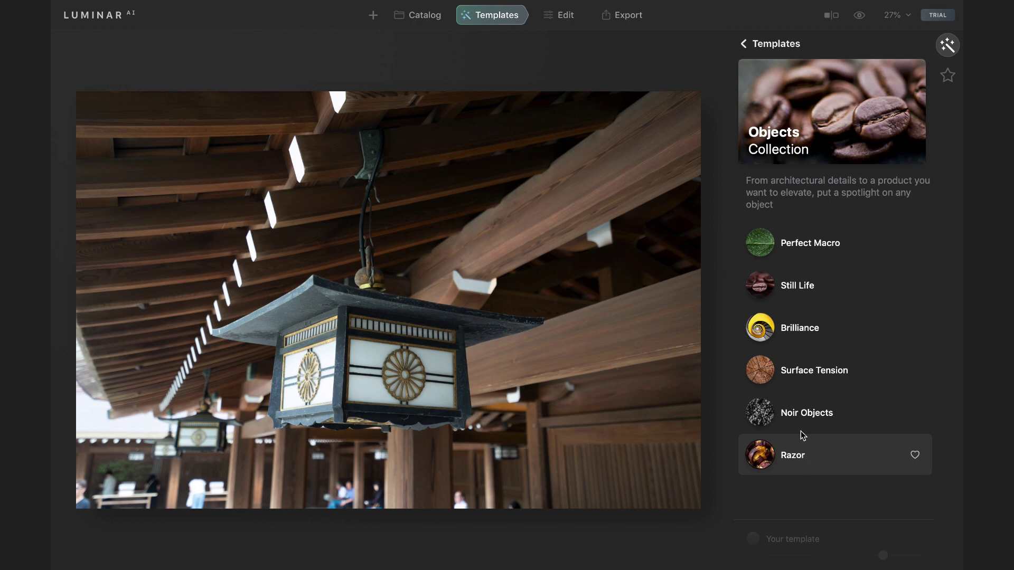
{"action": "left_click", "coordinate": [802, 413]}
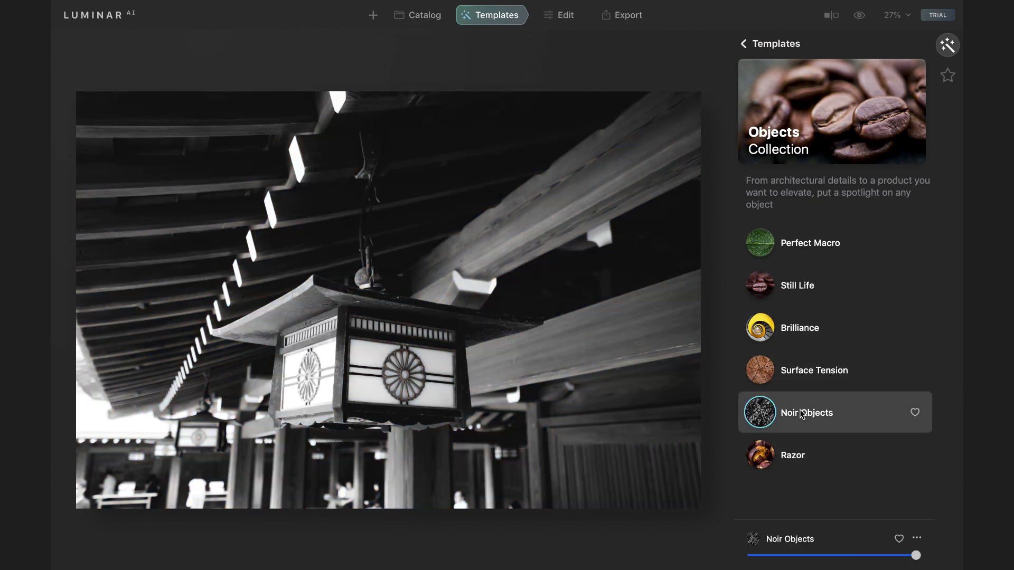
{"action": "left_click", "coordinate": [808, 372]}
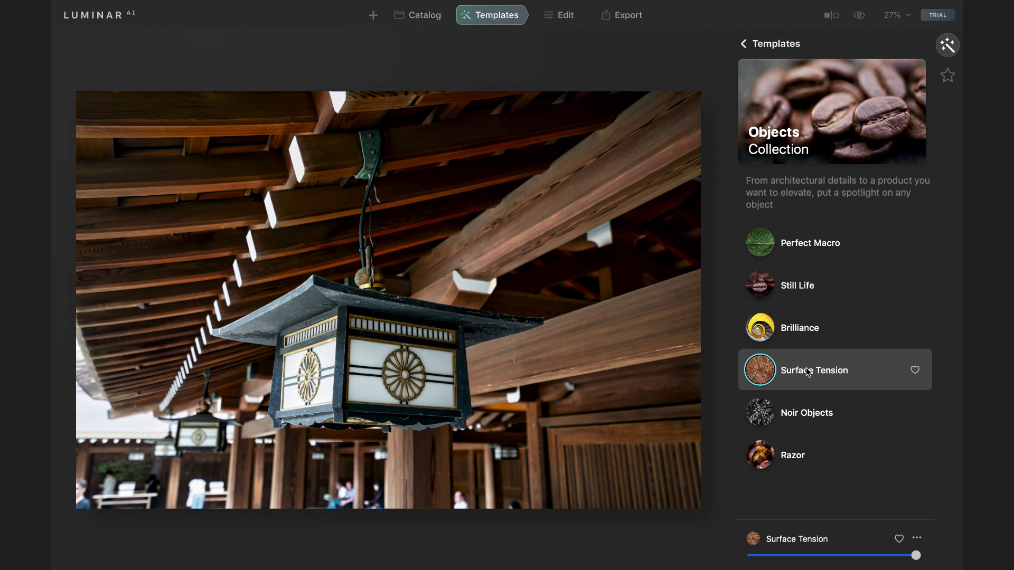
{"action": "left_click", "coordinate": [810, 414]}
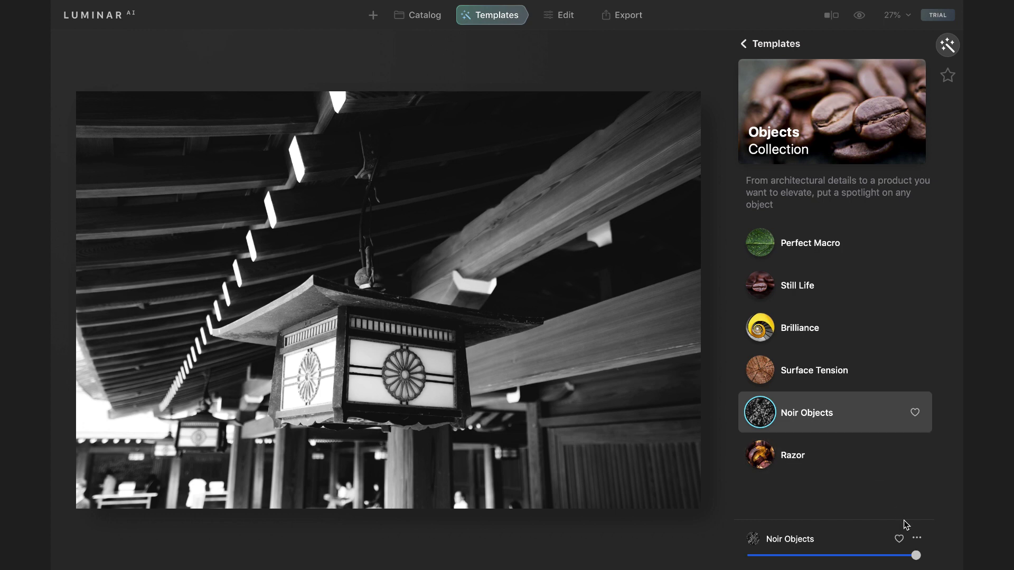
{"action": "left_click_drag", "start_coordinate": [915, 556], "coordinate": [824, 556]}
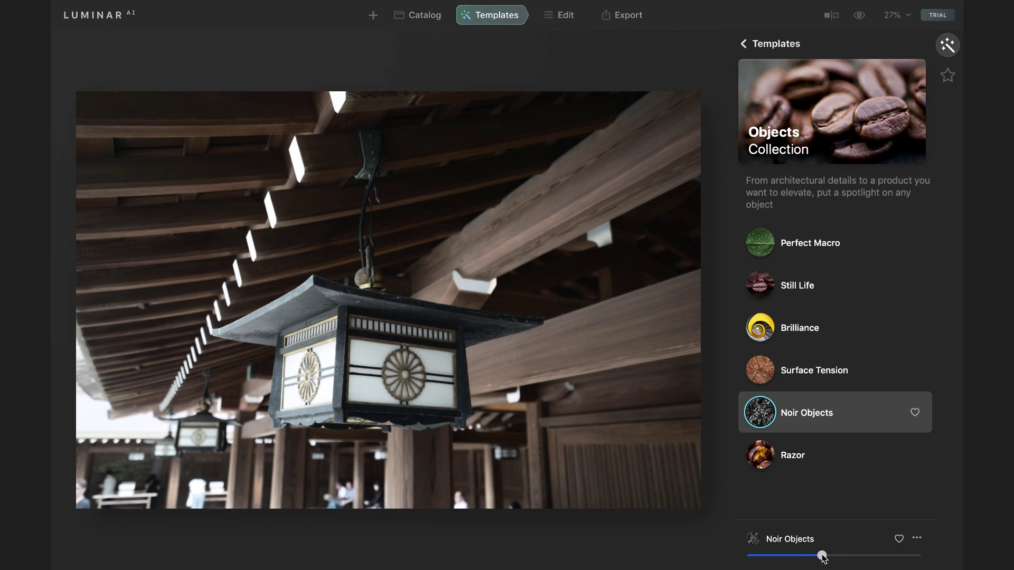
{"action": "mouse_move", "coordinate": [824, 559]}
{"action": "left_mouse_down"}
{"action": "mouse_move", "coordinate": [843, 558]}
{"action": "mouse_move", "coordinate": [829, 559]}
{"action": "left_mouse_up"}
- Apply a Composition AI crop, shifting the lantern slightly up and right within the frame
{"action": "left_click", "coordinate": [564, 21]}
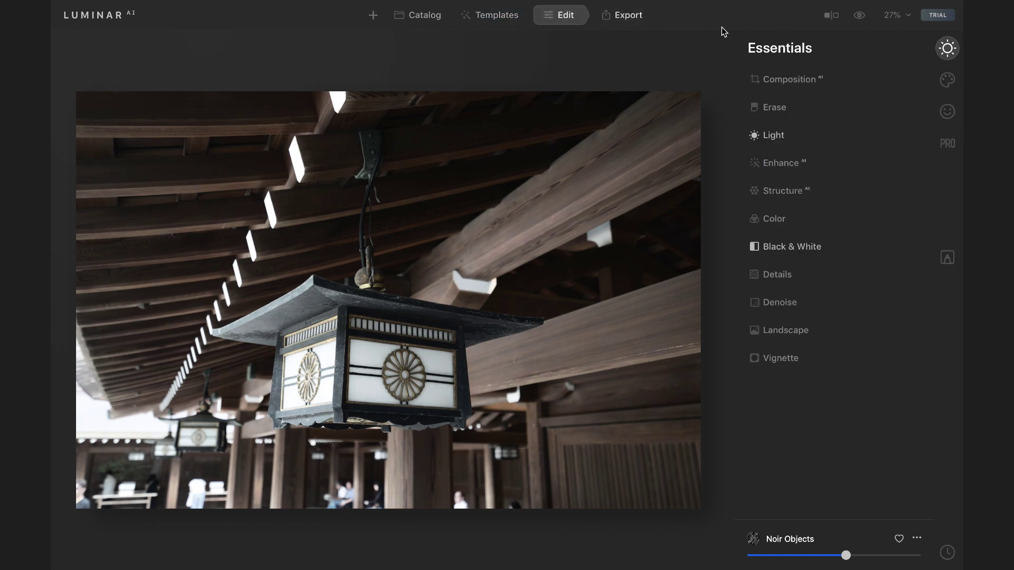
{"action": "left_click", "coordinate": [852, 80]}
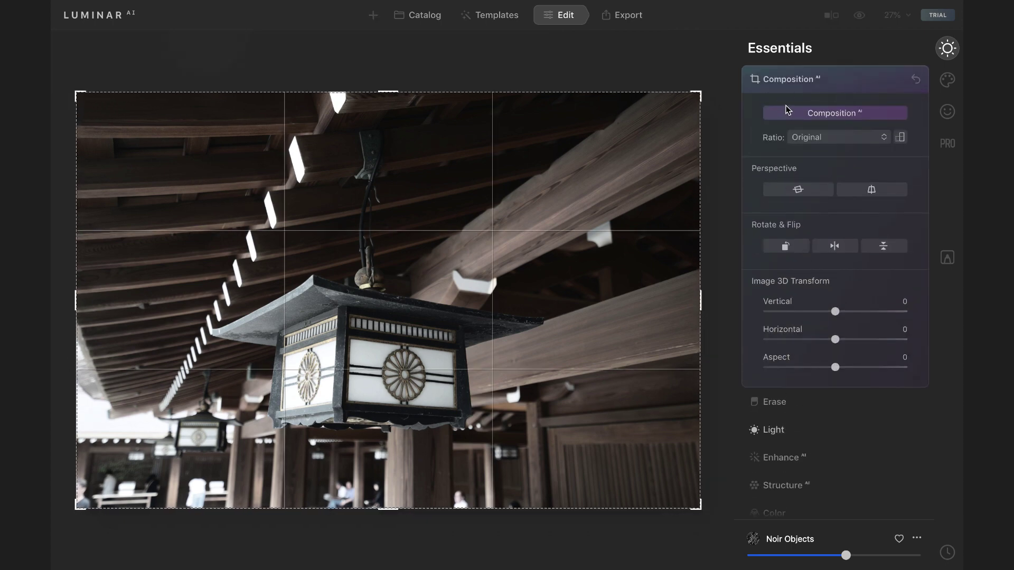
{"action": "left_click", "coordinate": [784, 116]}
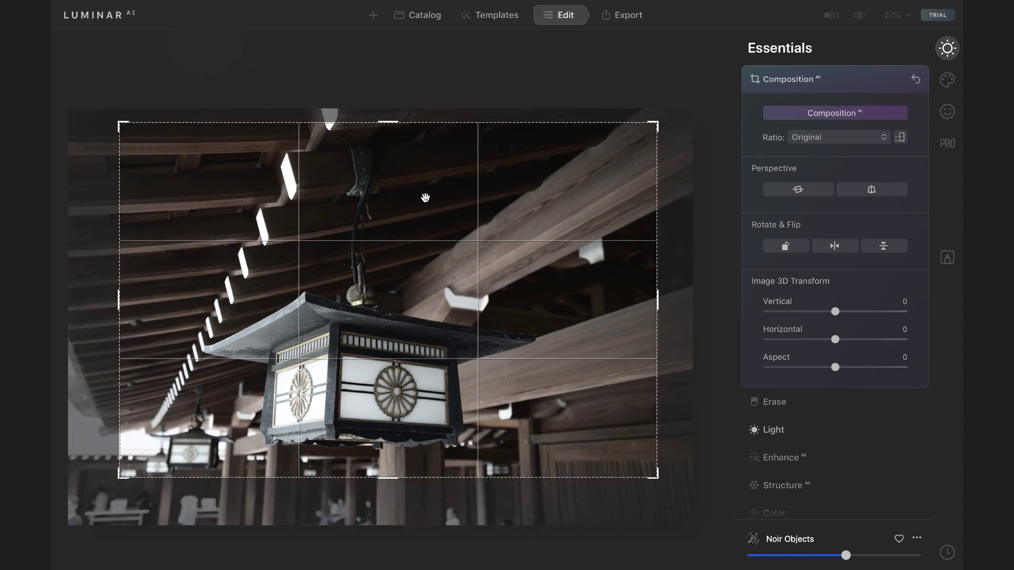
{"action": "left_click_drag", "start_coordinate": [421, 213], "coordinate": [420, 203]}
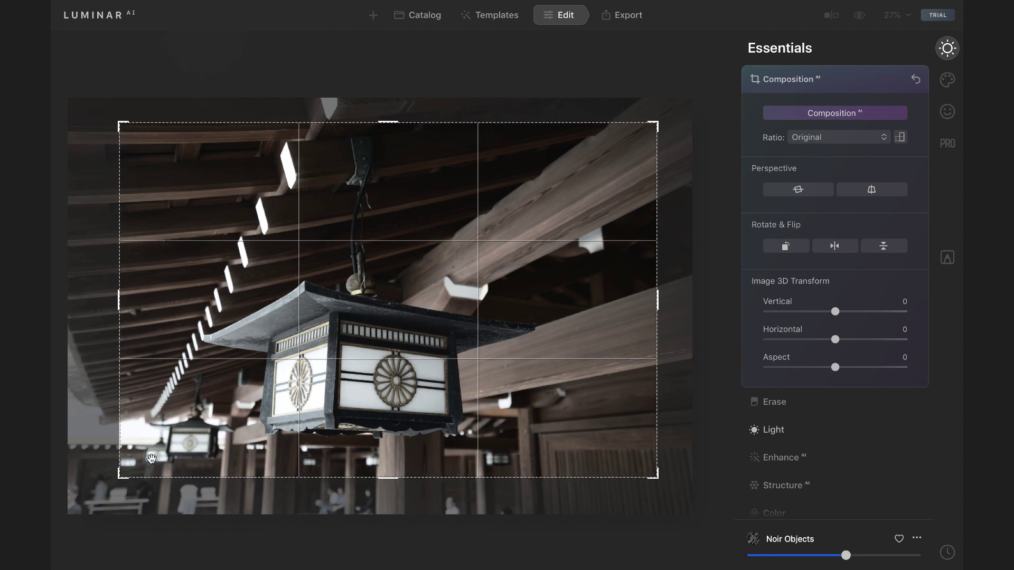
{"action": "left_click_drag", "start_coordinate": [199, 441], "coordinate": [203, 442]}
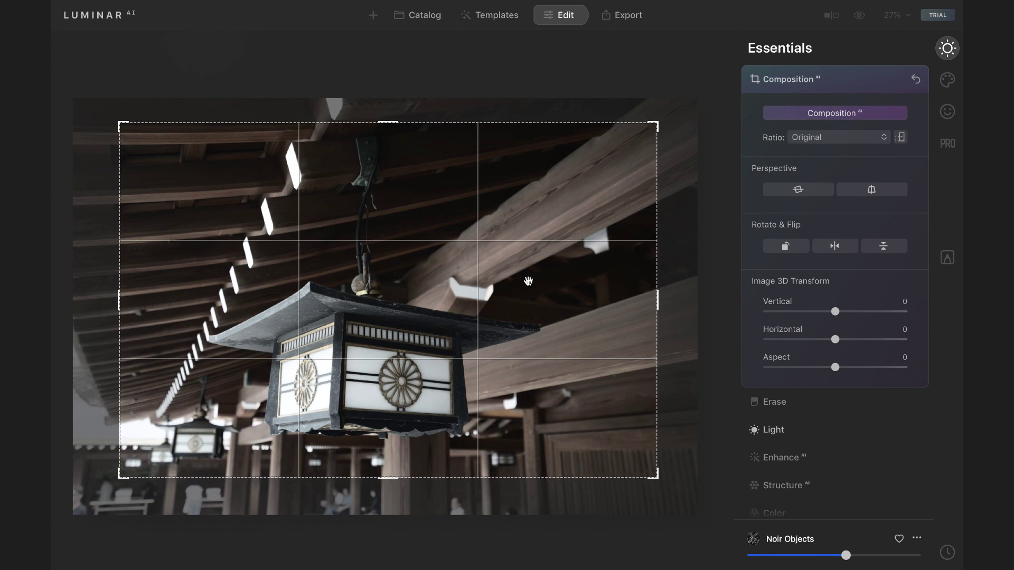
{"action": "left_click", "coordinate": [778, 124]}
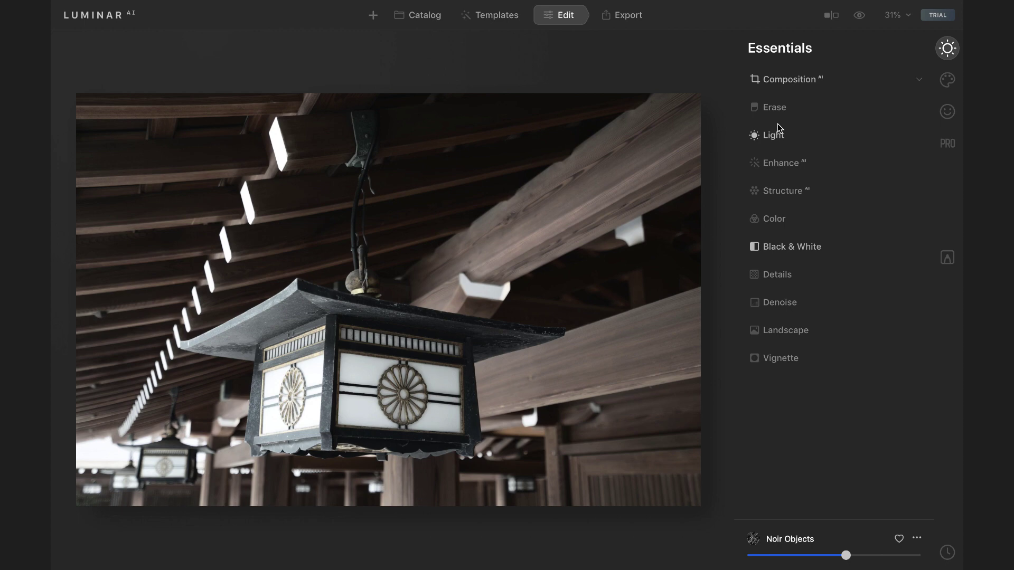
- Set Structure AI amount to 53, Blacks to -28 and Smart Contrast to 19
{"action": "left_click", "coordinate": [782, 191]}
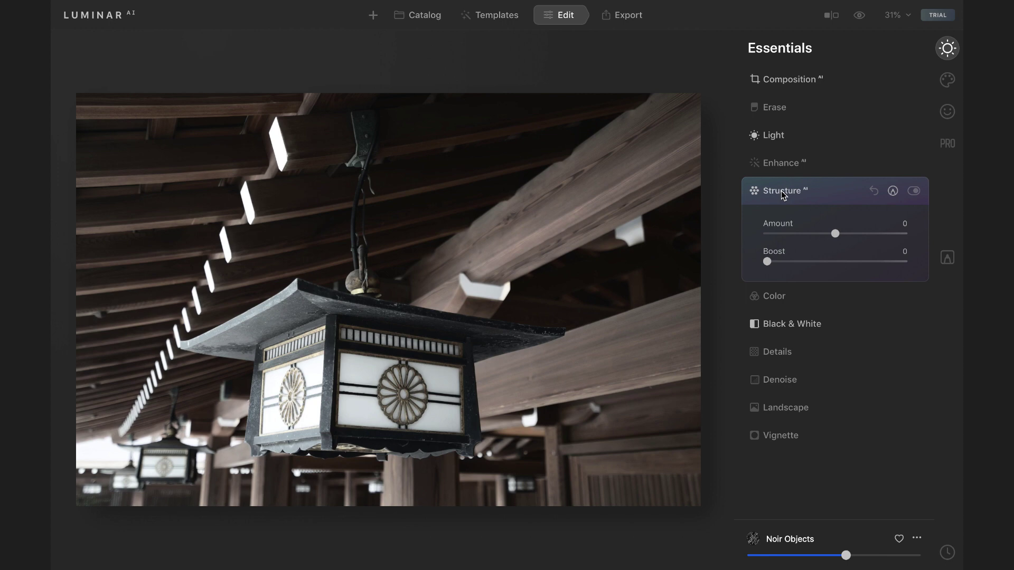
{"action": "left_click_drag", "start_coordinate": [834, 235], "coordinate": [871, 236]}
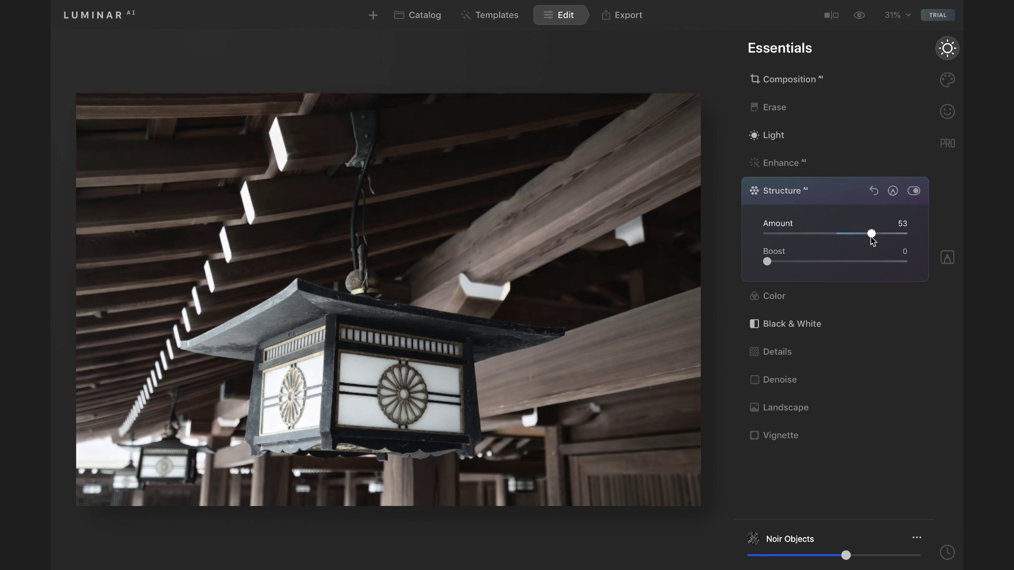
{"action": "left_click", "coordinate": [847, 139]}
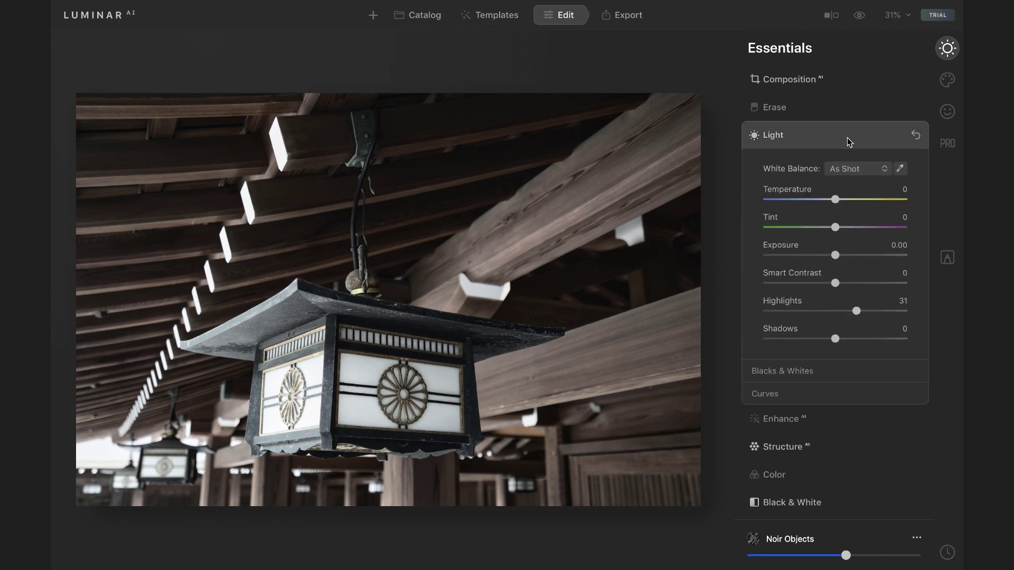
{"action": "left_click", "coordinate": [828, 365]}
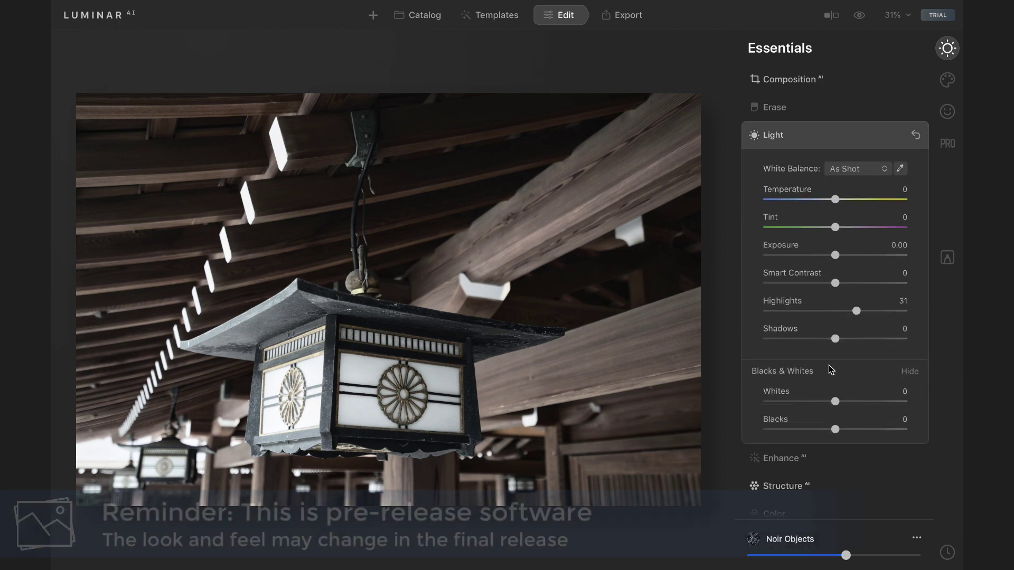
{"action": "left_click_drag", "start_coordinate": [834, 430], "coordinate": [818, 433]}
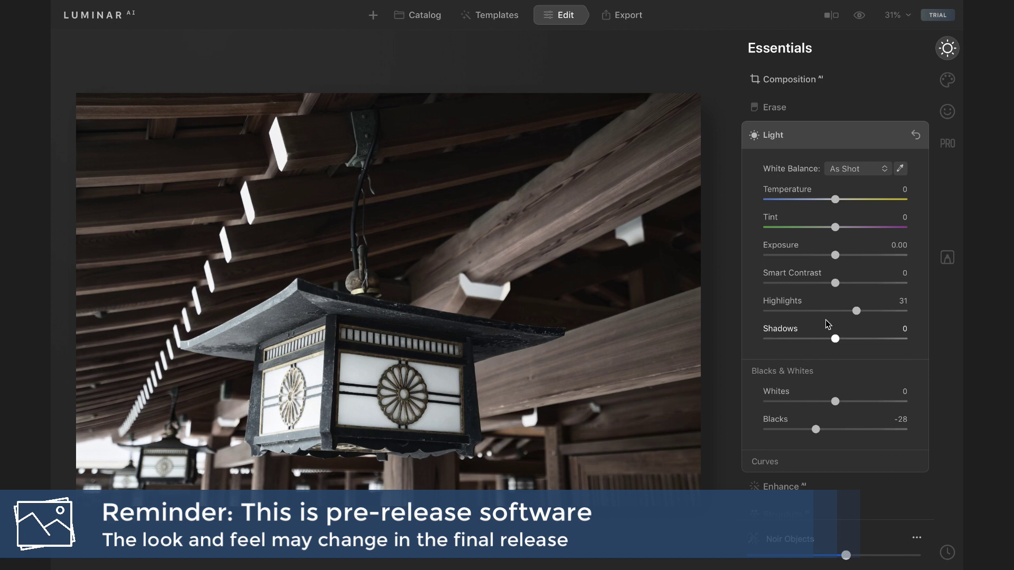
{"action": "left_click_drag", "start_coordinate": [835, 283], "coordinate": [849, 285]}
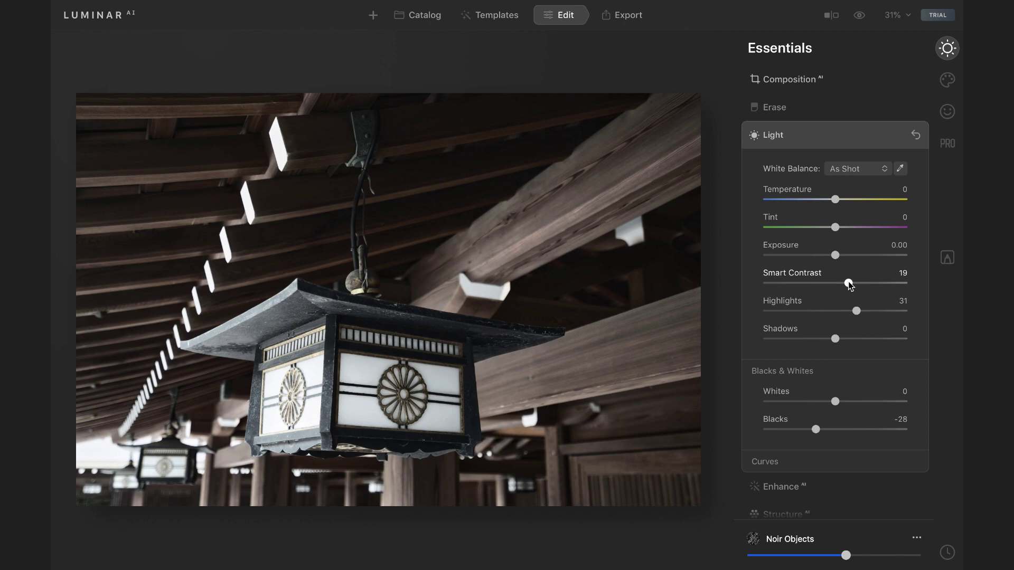
{"action": "left_click", "coordinate": [848, 136]}
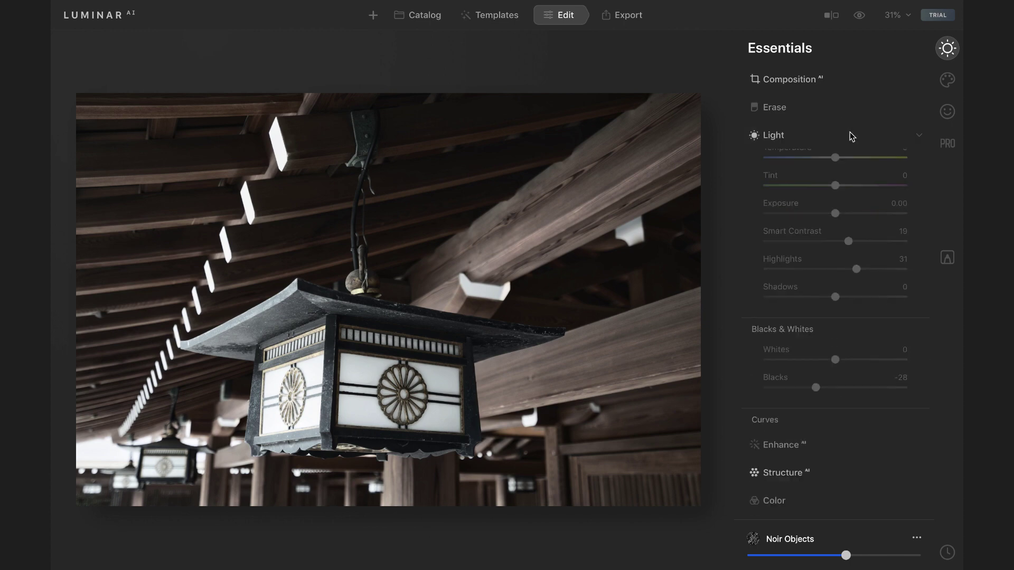
- Save to Disk as JPEG, long edge 2000 px, quality 80, then compare with the original
{"action": "left_click", "coordinate": [629, 15]}
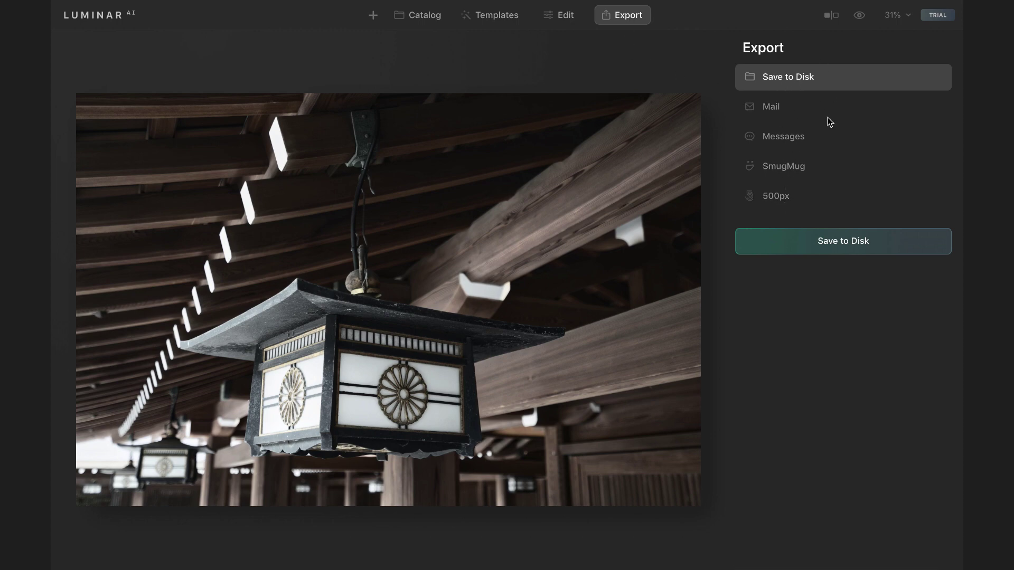
{"action": "left_click", "coordinate": [882, 243]}
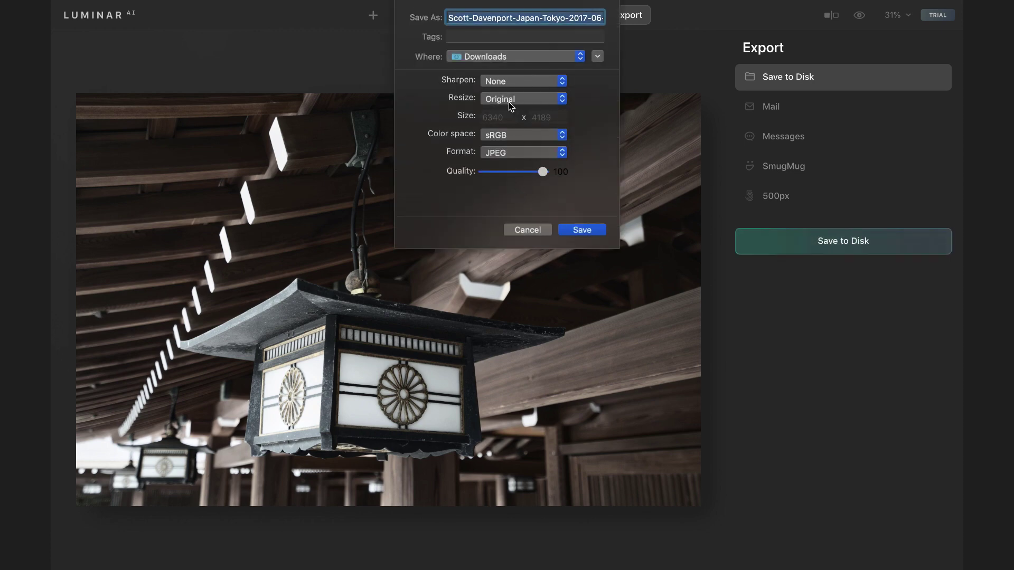
{"action": "left_click", "coordinate": [509, 99]}
{"action": "left_click", "coordinate": [508, 111]}
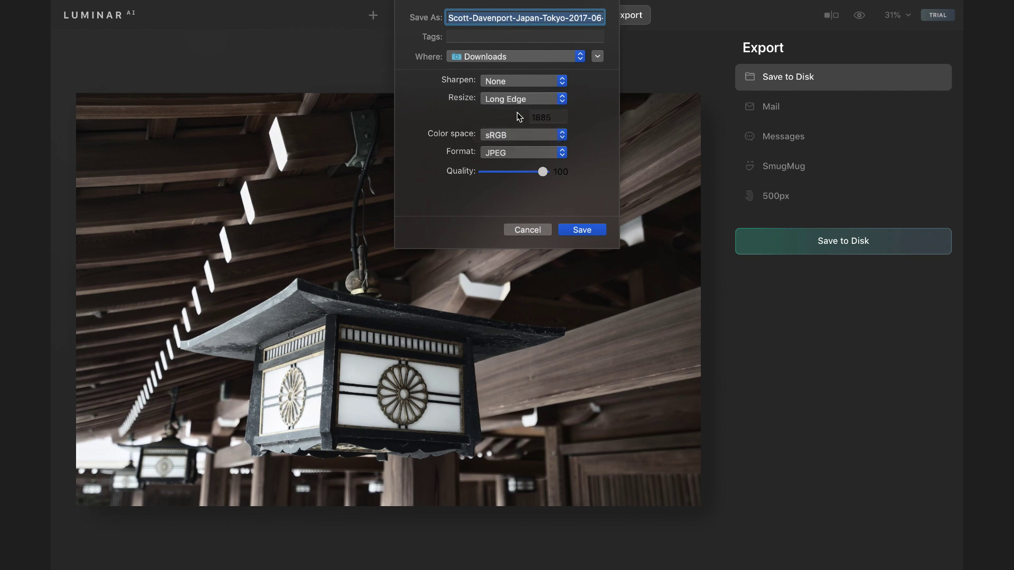
{"action": "left_click", "coordinate": [548, 117]}
{"action": "type", "text": "2000"}
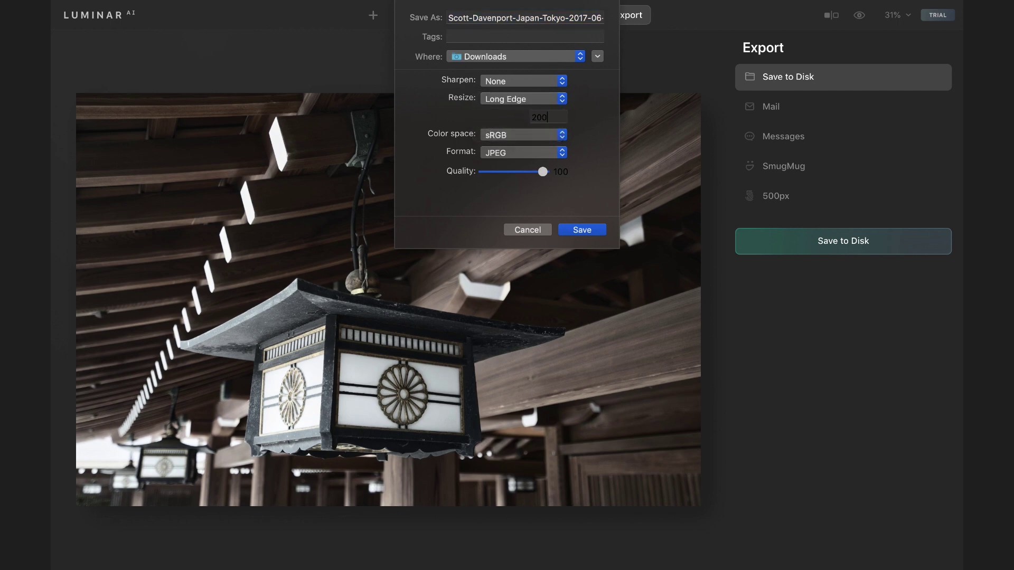
{"action": "left_click", "coordinate": [509, 156]}
{"action": "left_click", "coordinate": [509, 154]}
{"action": "left_click_drag", "start_coordinate": [547, 173], "coordinate": [532, 175]}
{"action": "left_click", "coordinate": [593, 230]}
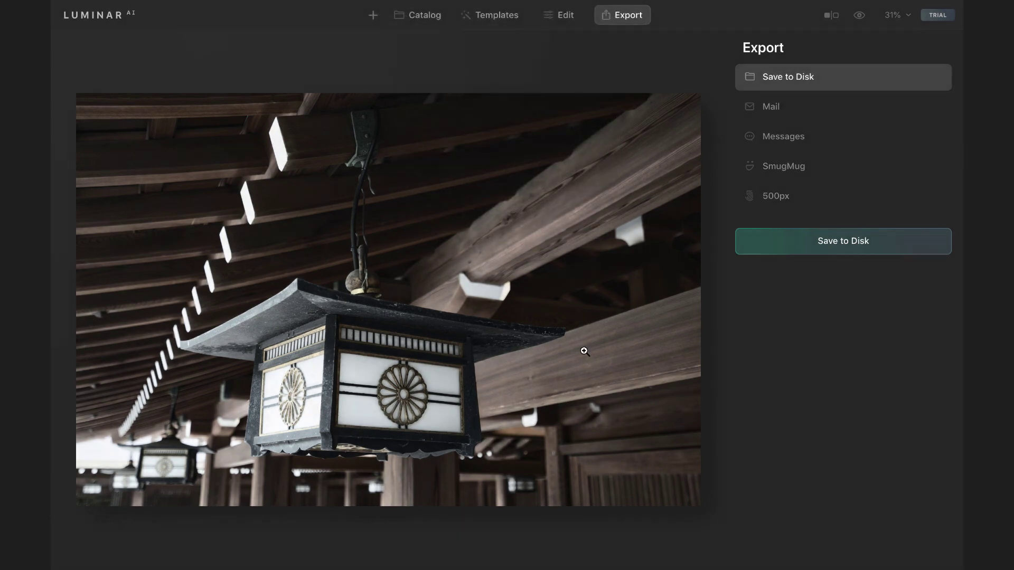
{"action": "key", "text": "backslash"}
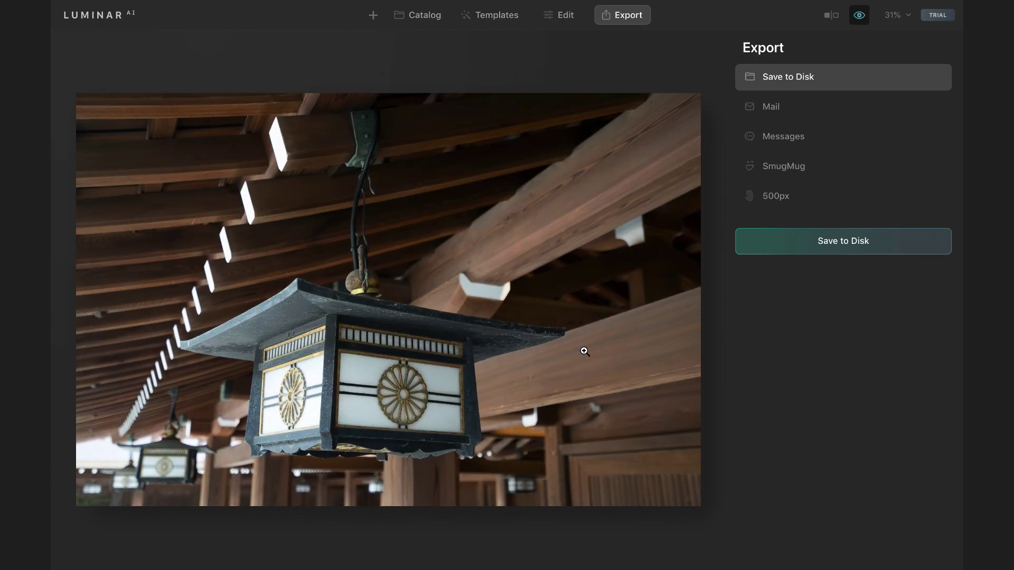
{"action": "key", "text": "backslash"}
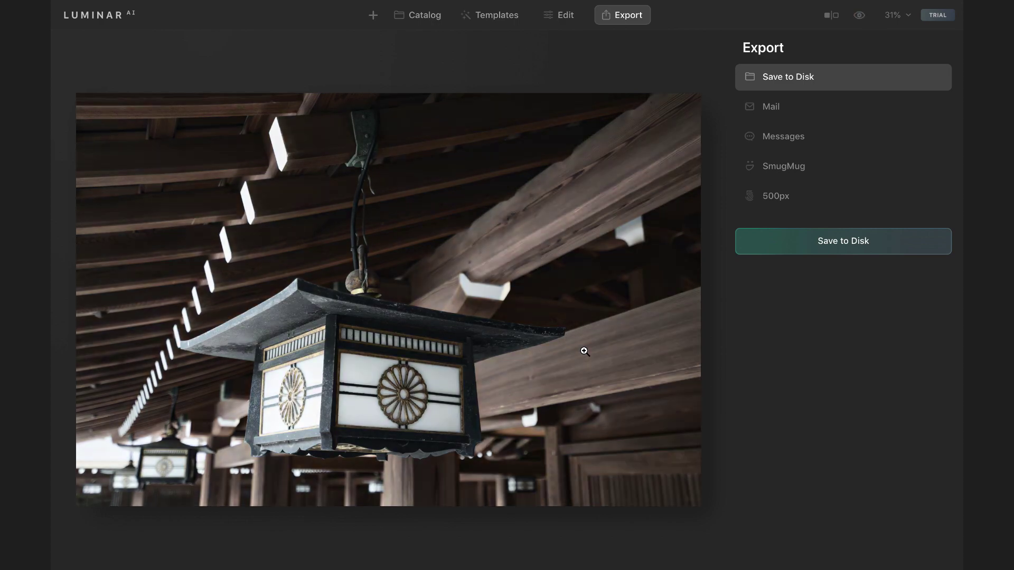